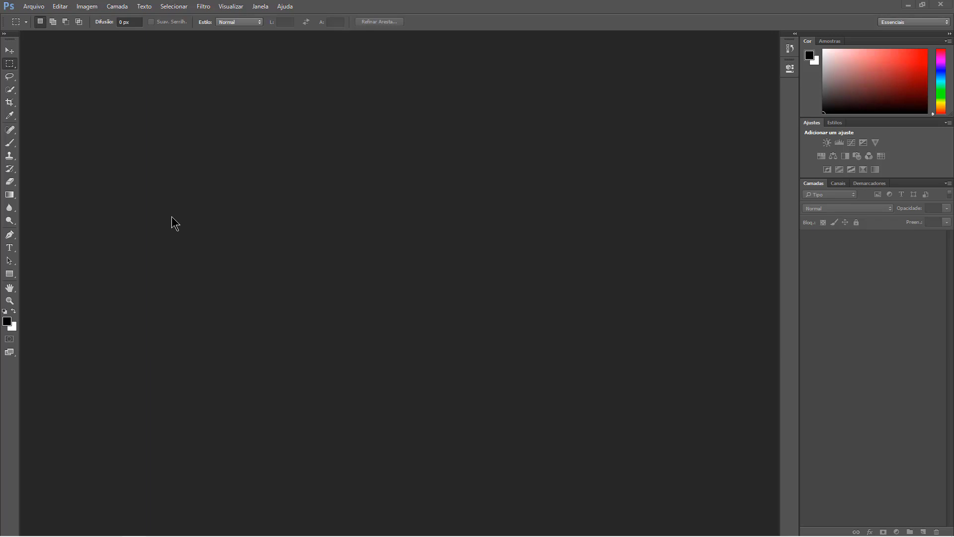
- Start a new document with its width and height in pixels and its resolution in pixels per inch
click(33, 6)
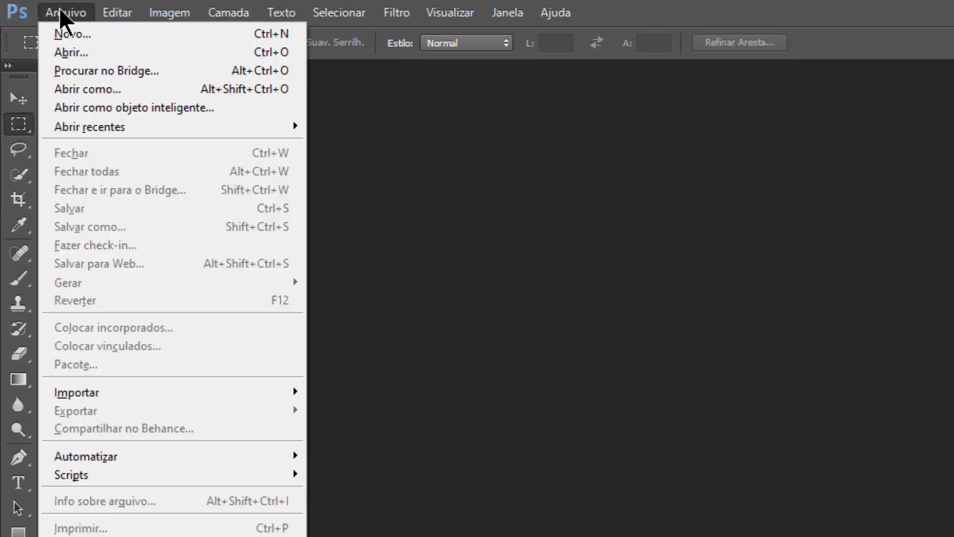
click(78, 38)
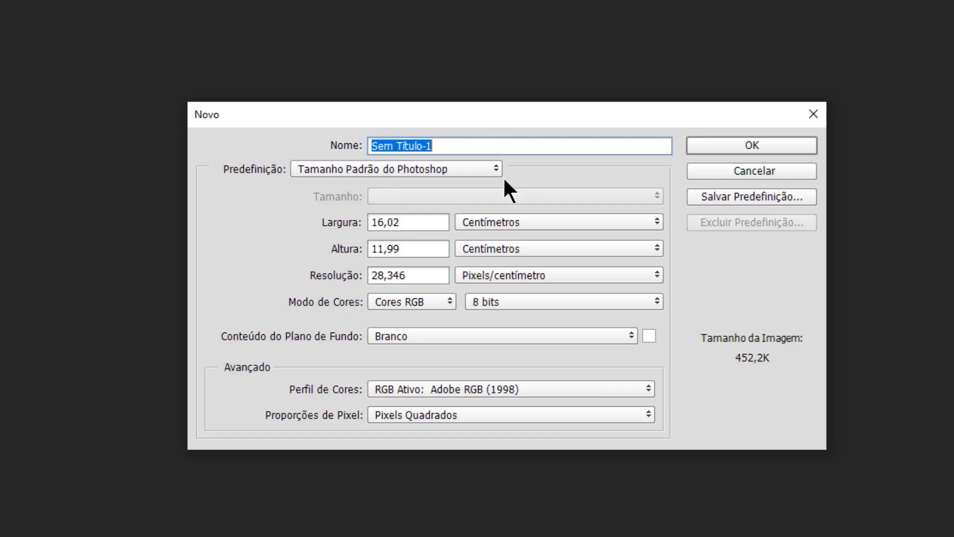
key(Tab)
key(Tab)
key(Tab)
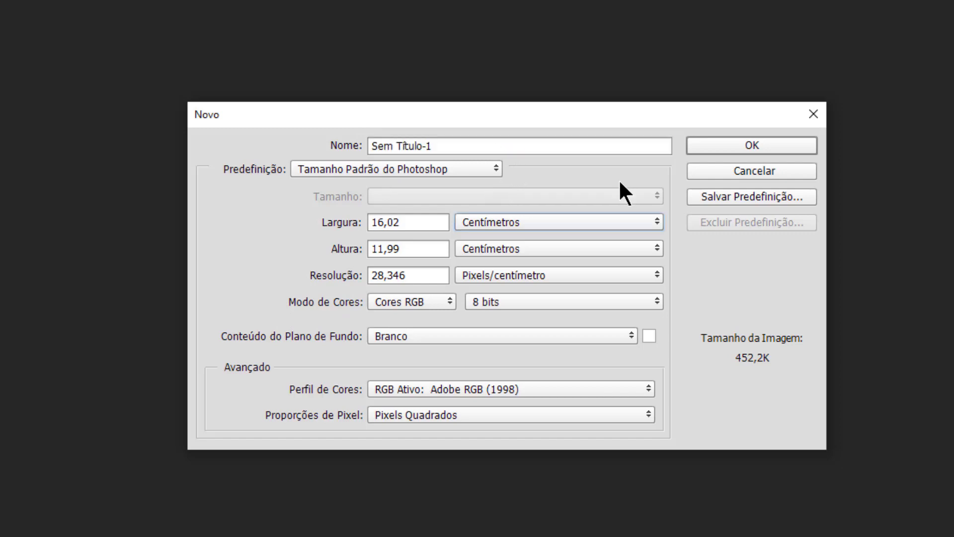
click(645, 222)
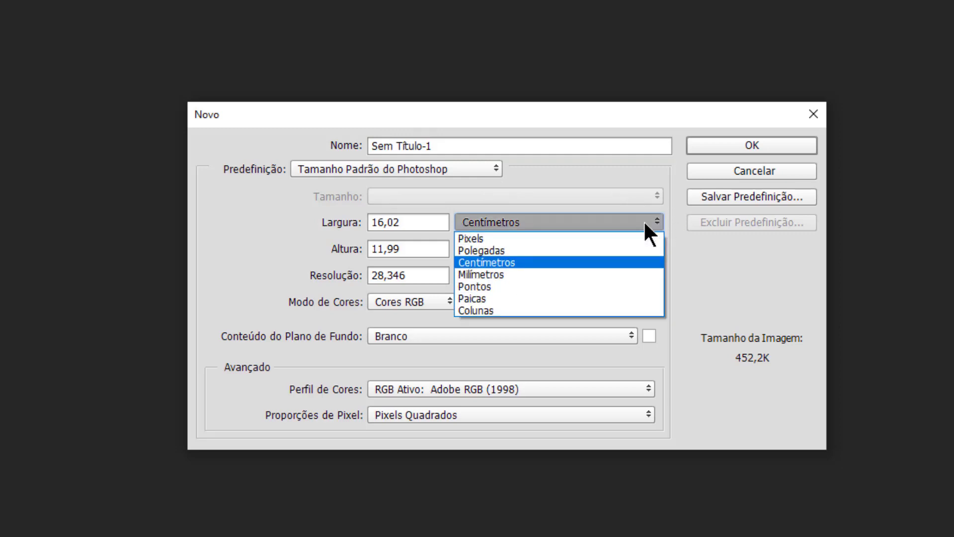
click(593, 238)
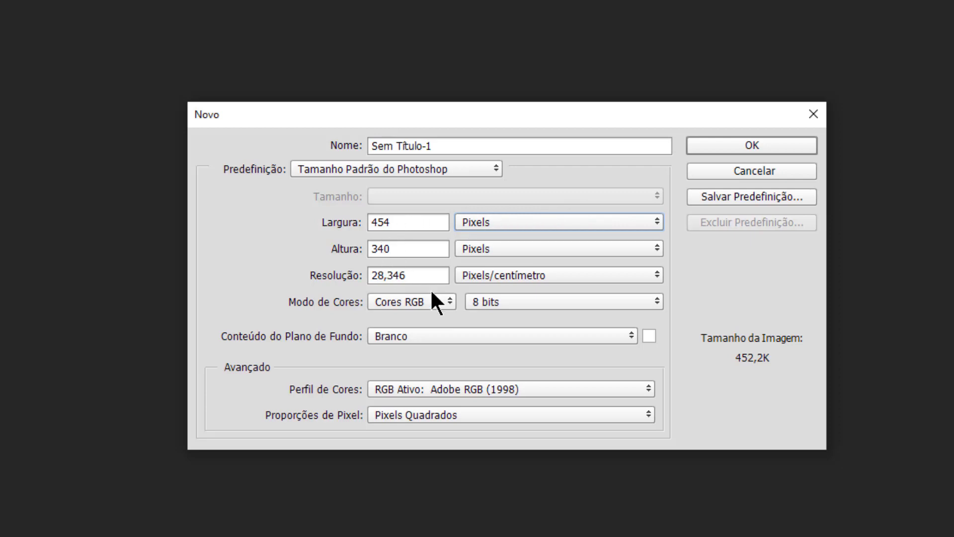
click(549, 276)
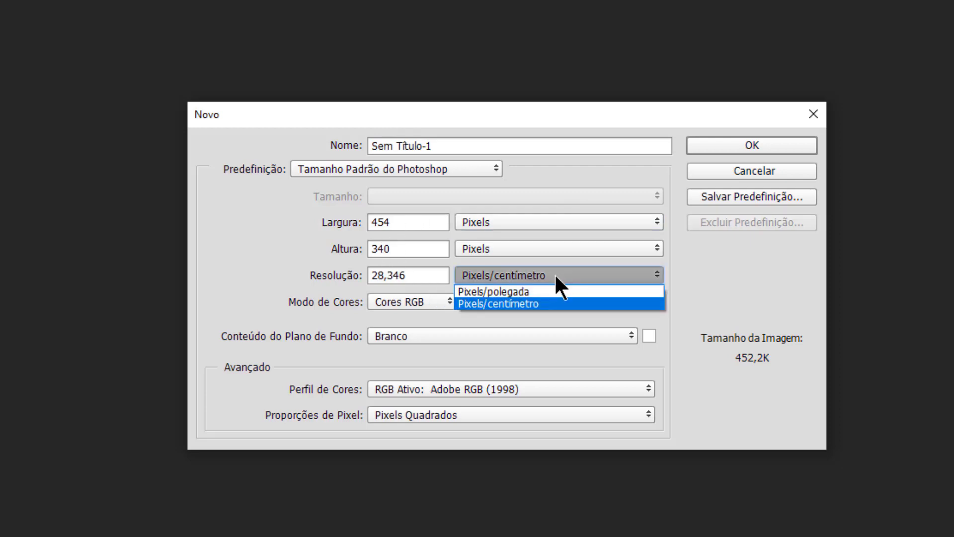
click(558, 293)
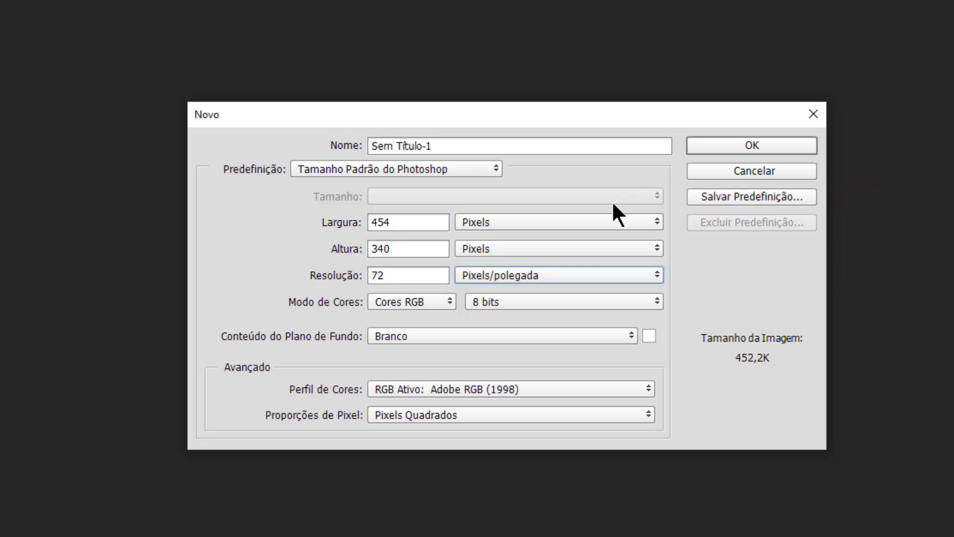
- Switch the new document's width and height to centimetres and set its resolution to 300 pixels per inch
click(651, 221)
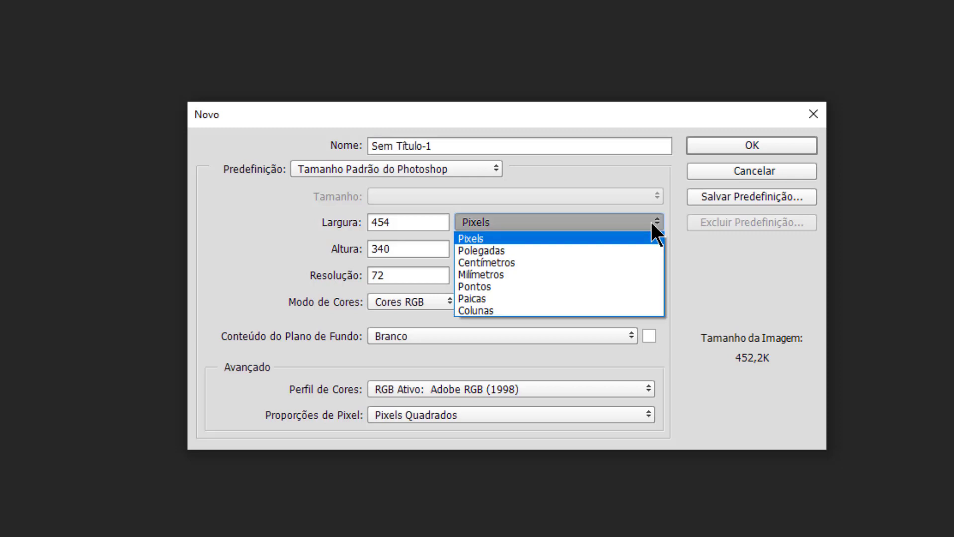
click(537, 264)
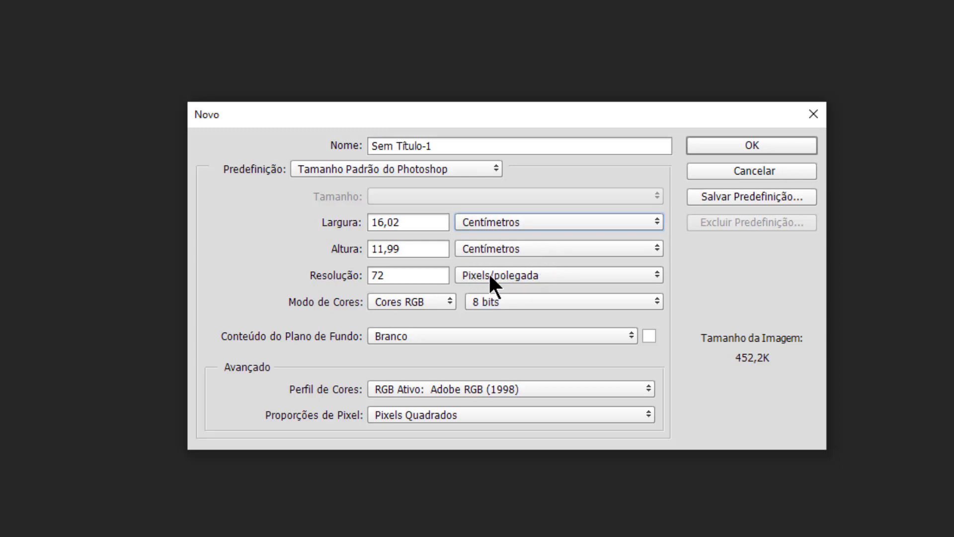
click(405, 275)
drag(411, 275, 371, 275)
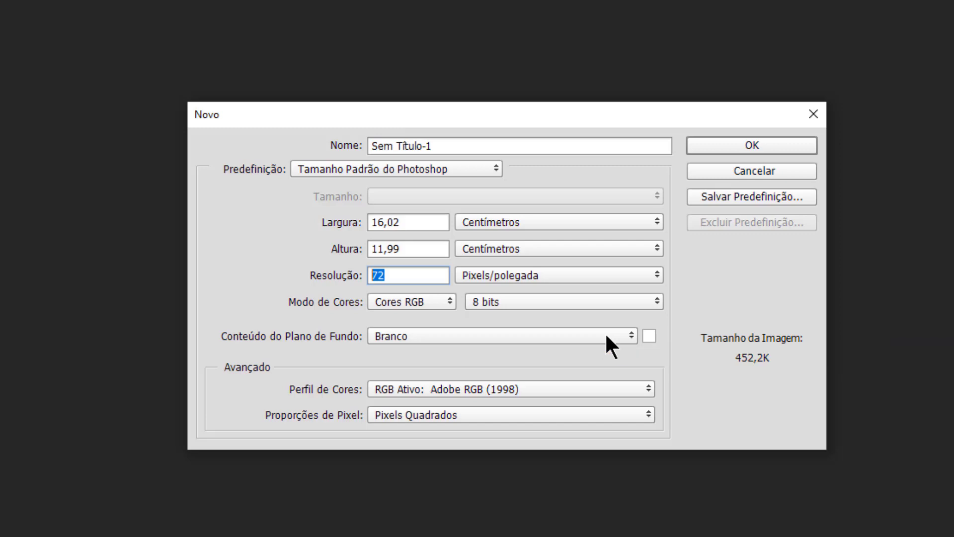
text(300)
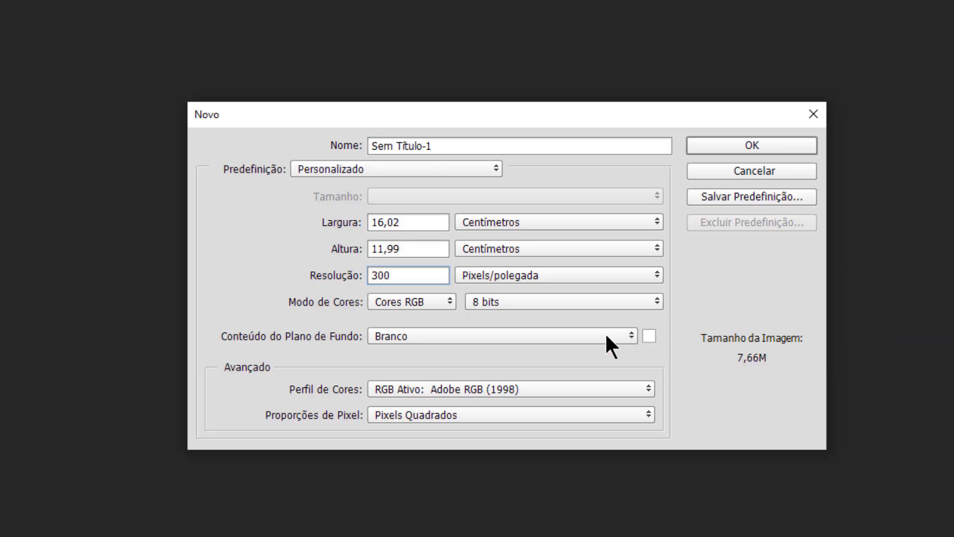
- Set the new document's colour mode to CMYK and create it
click(405, 302)
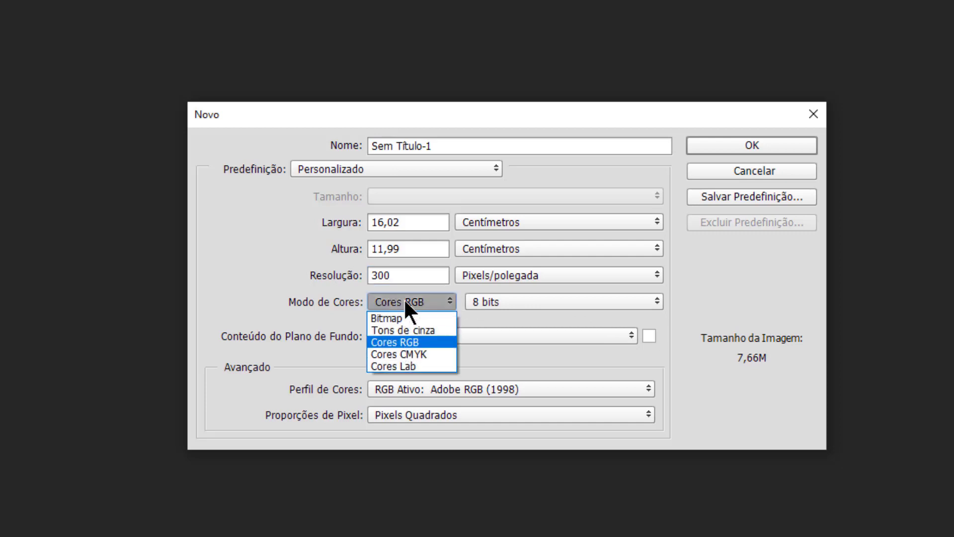
click(425, 352)
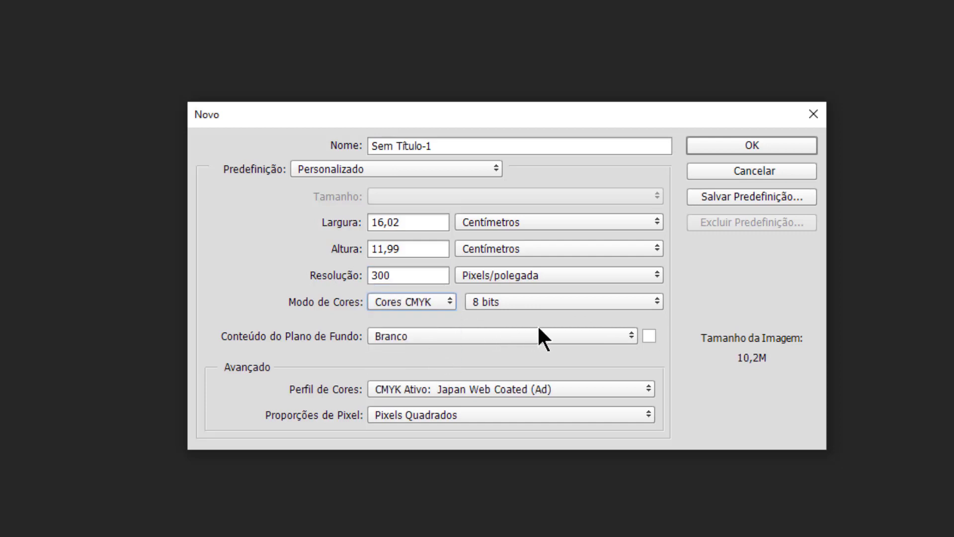
click(751, 146)
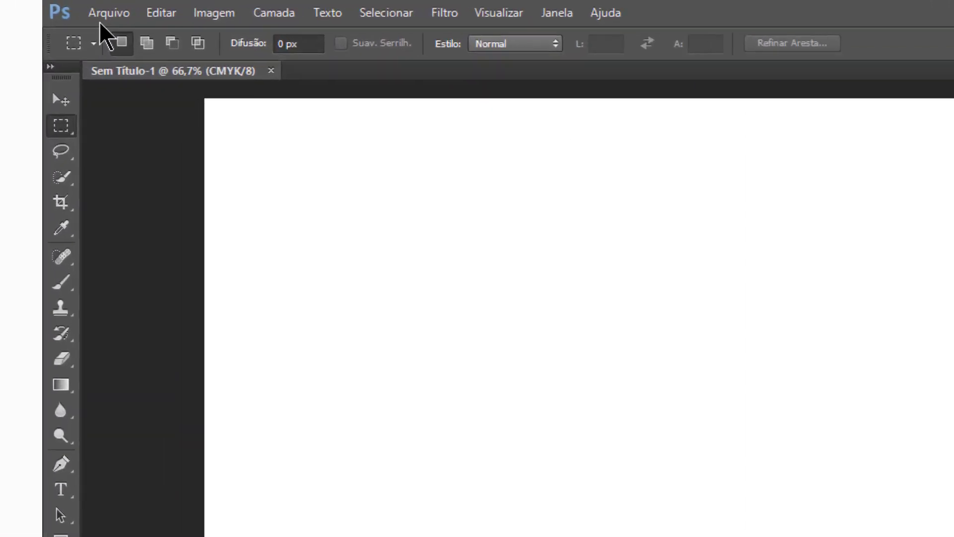
- Try a second new document setup with RGB colour mode and a resolution of 72 pixels per inch
click(32, 6)
click(126, 39)
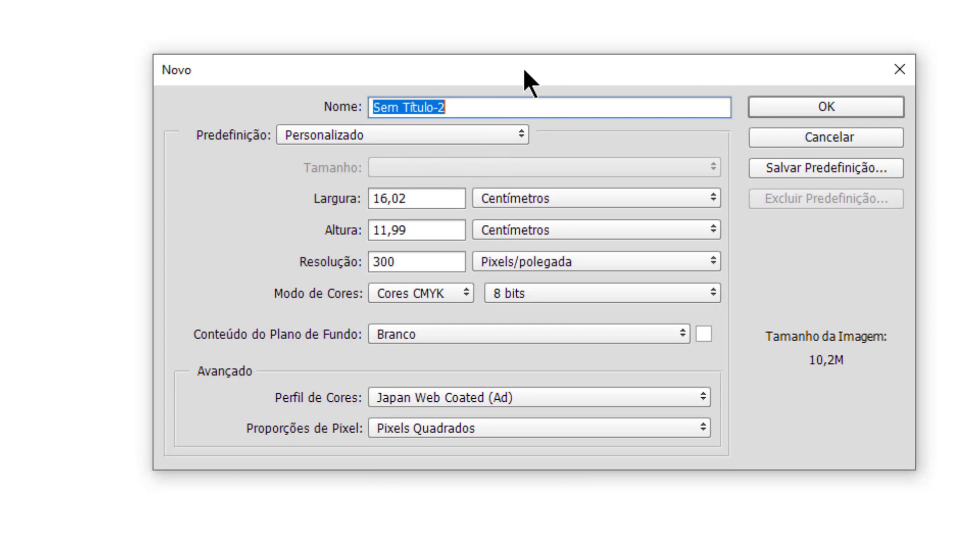
drag(525, 70, 515, 94)
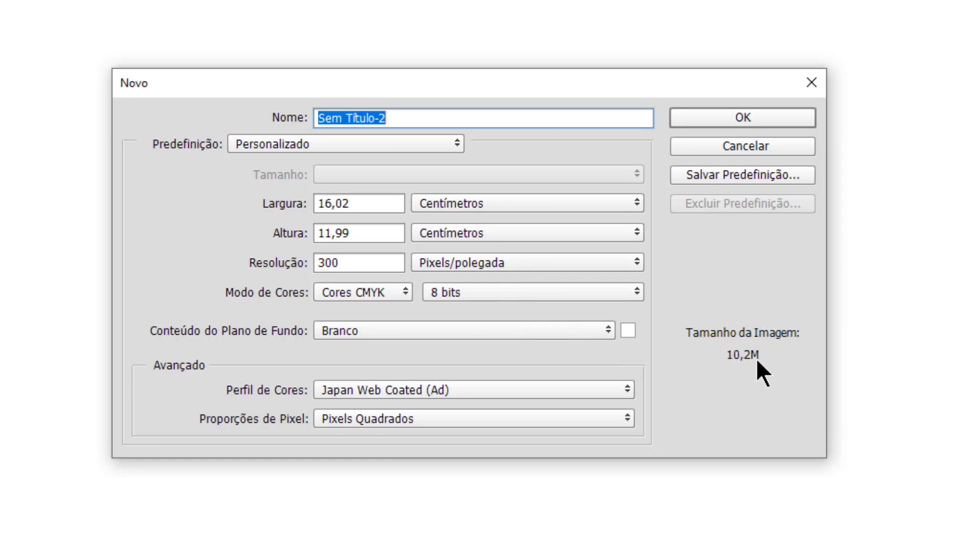
click(379, 291)
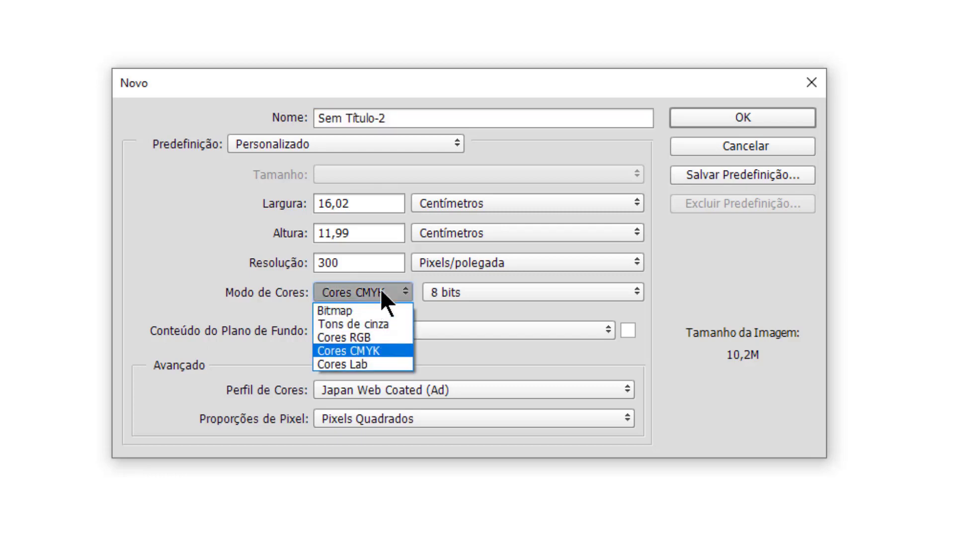
click(377, 336)
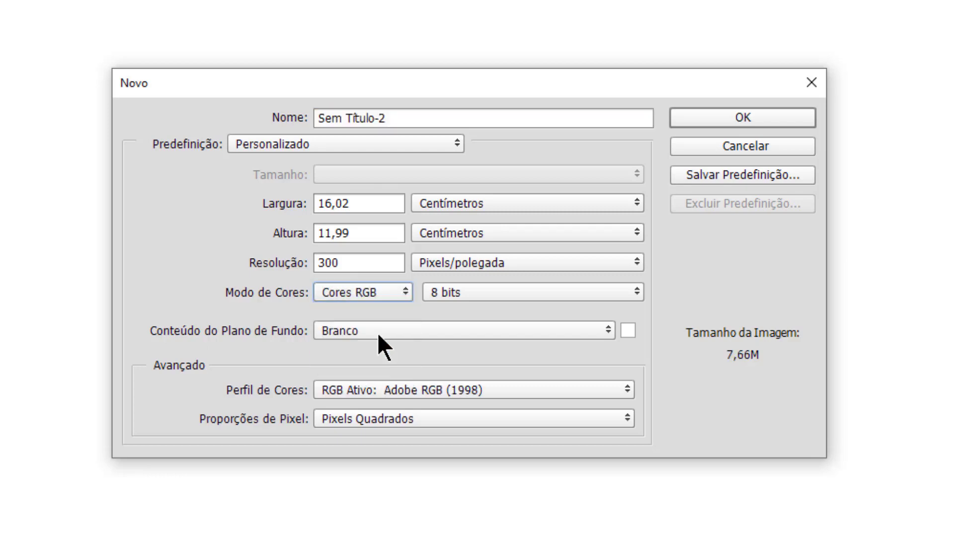
double_click(373, 266)
text(72)
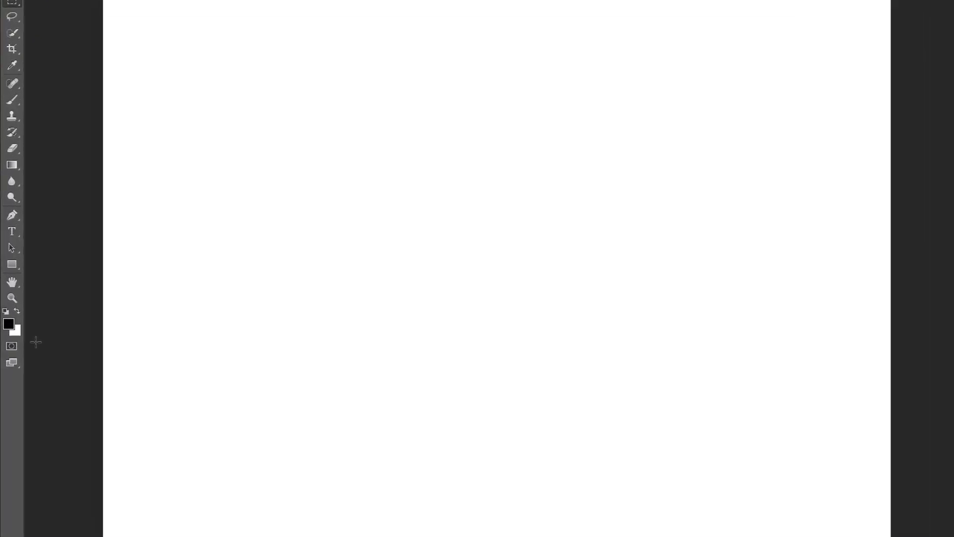
- Pick a bright red, f21b1b, in the foreground colour picker
click(7, 322)
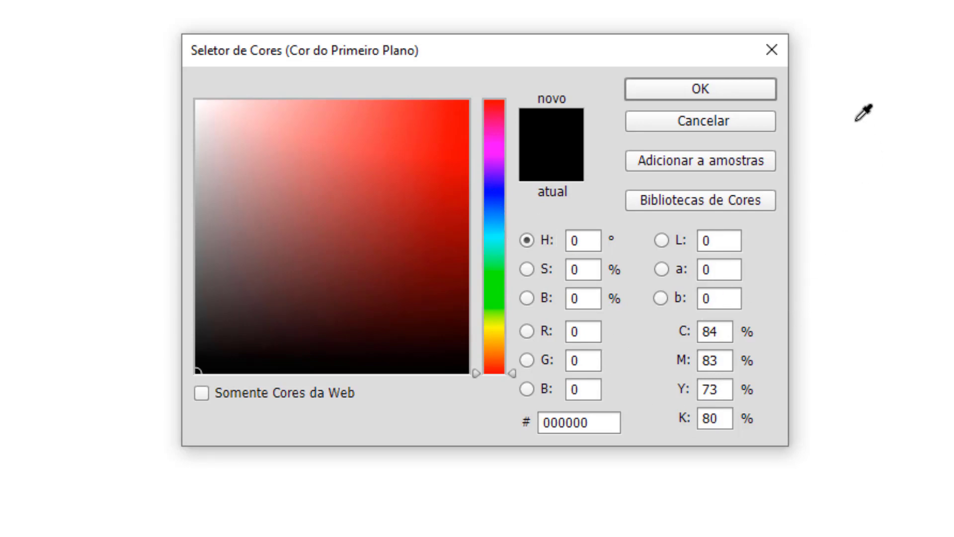
drag(561, 58, 544, 55)
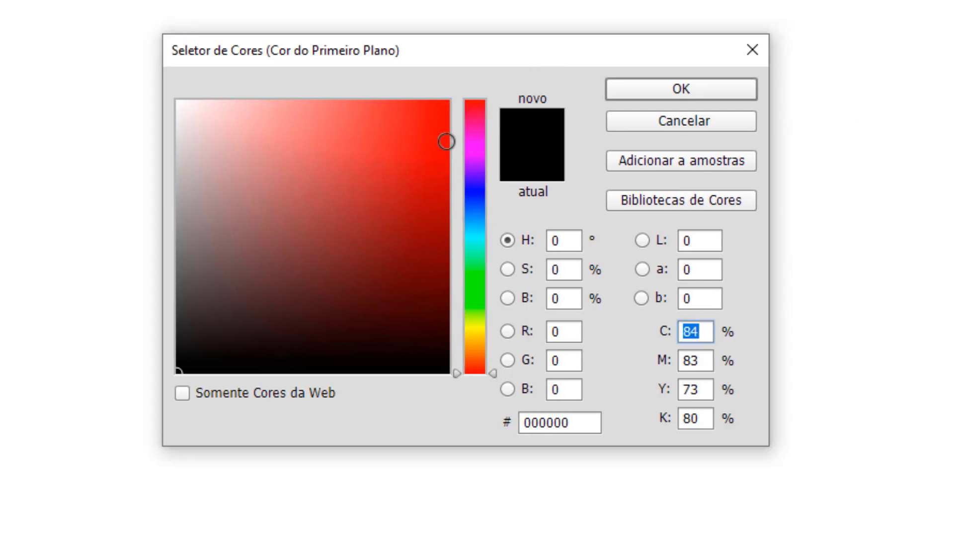
click(420, 114)
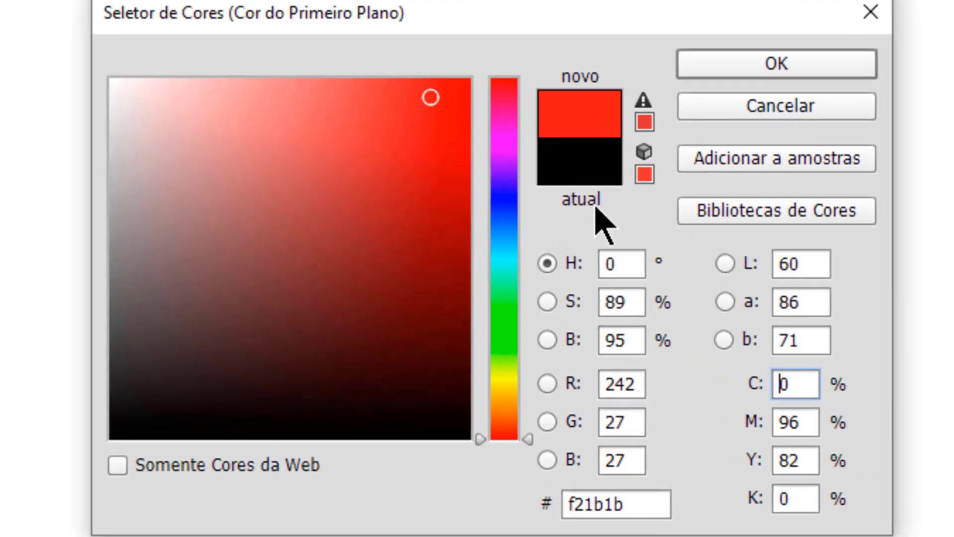
- Examine the RGB, CMYK and hexadecimal values of the picked red
click(634, 384)
click(634, 421)
click(640, 457)
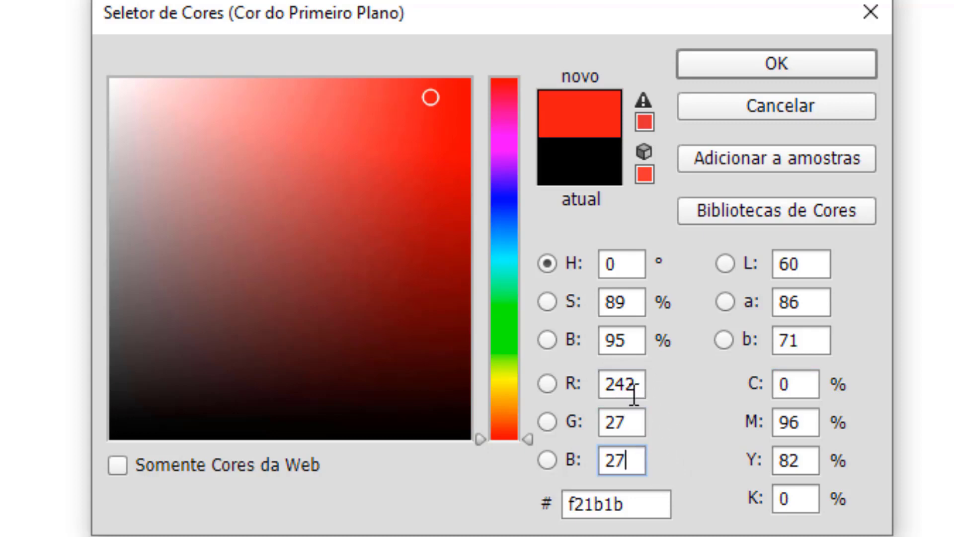
click(635, 384)
click(638, 421)
click(644, 460)
click(814, 387)
click(813, 426)
click(815, 467)
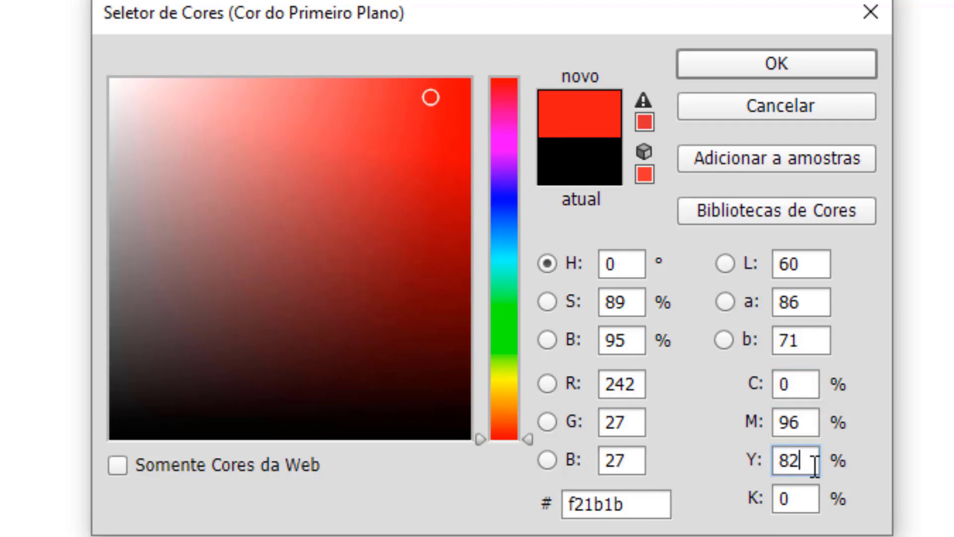
click(813, 503)
click(811, 461)
click(810, 426)
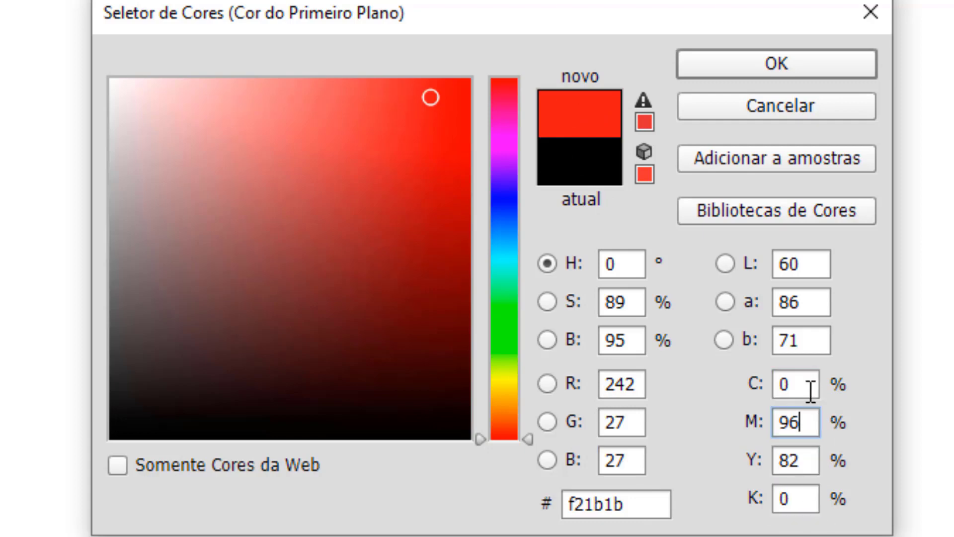
click(811, 389)
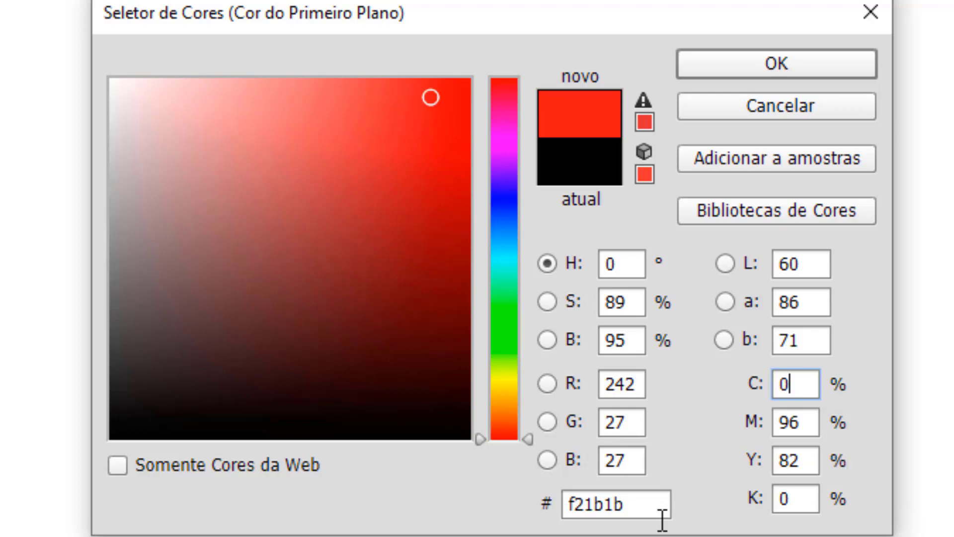
click(641, 505)
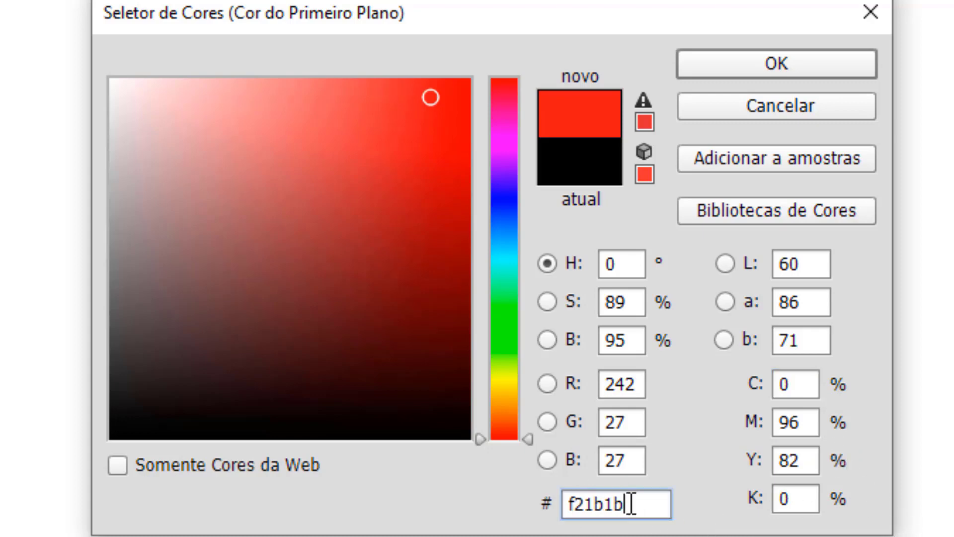